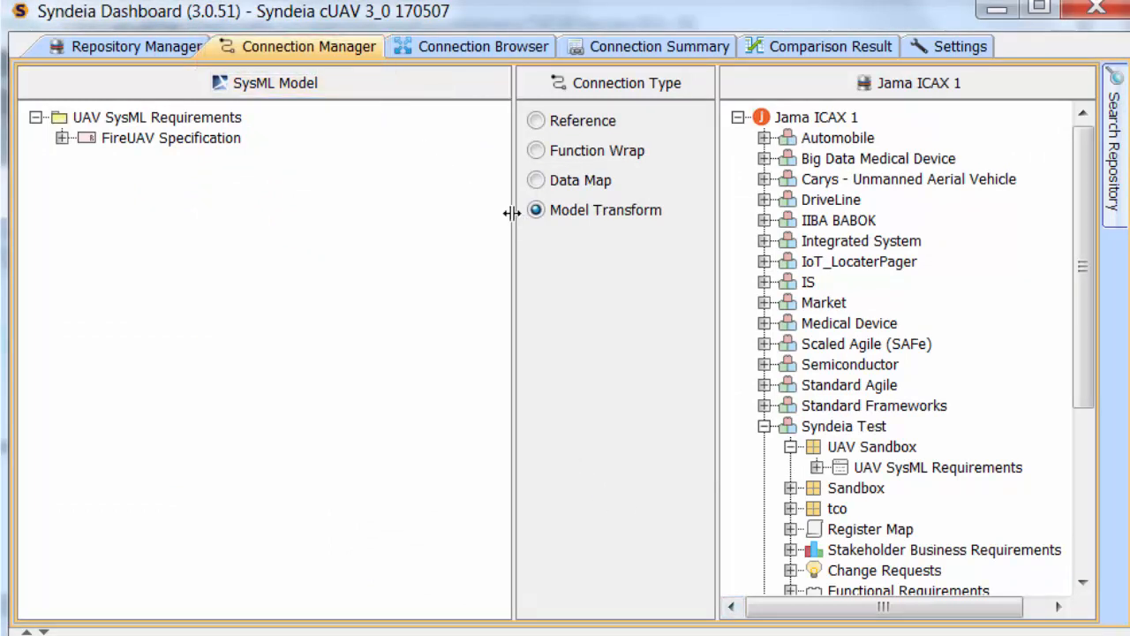
Refresh the Syndeia Test project and generate Jama artifacts from the FireUAV Specification SysML requirement in UAV Demo using Model Transform
drag(513, 213, 363, 216)
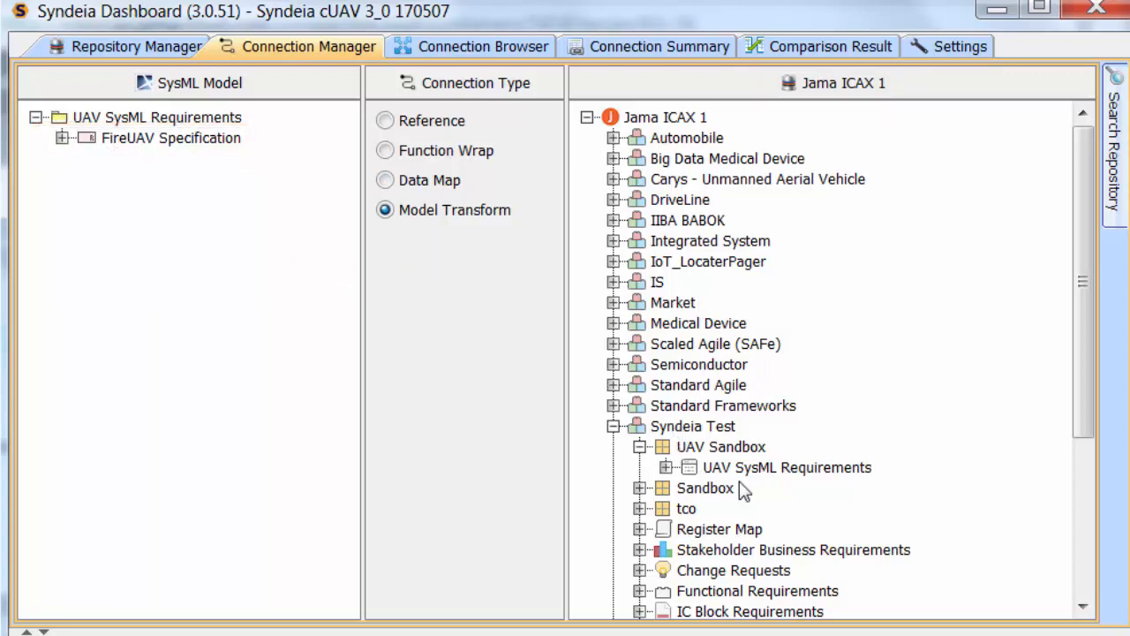
right_click(628, 428)
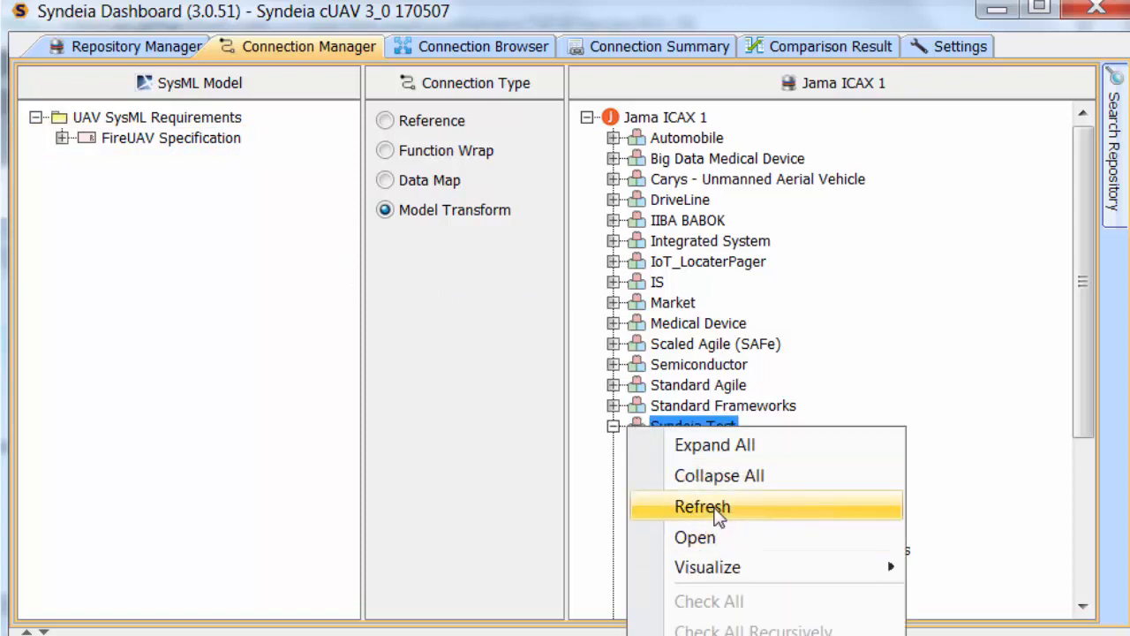
click(717, 508)
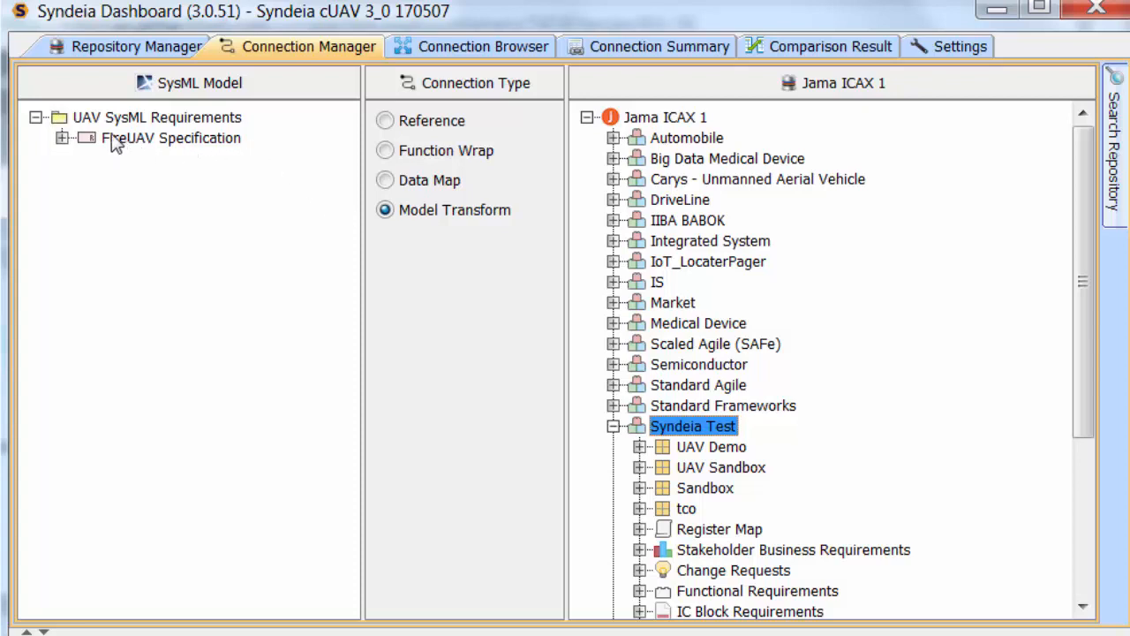
drag(114, 144, 667, 452)
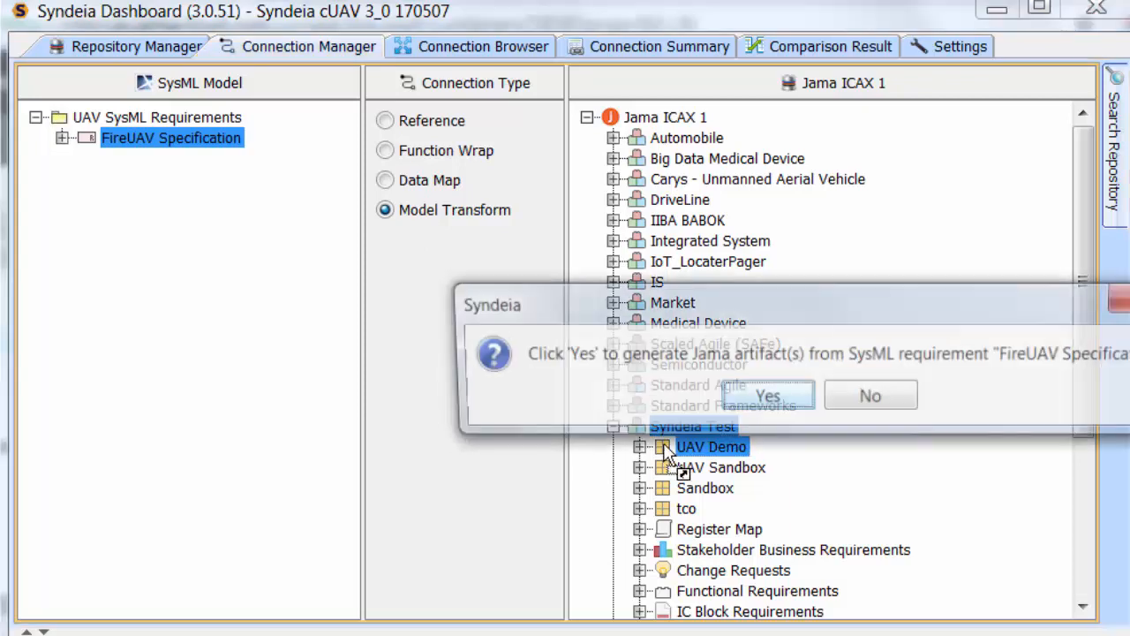
click(765, 399)
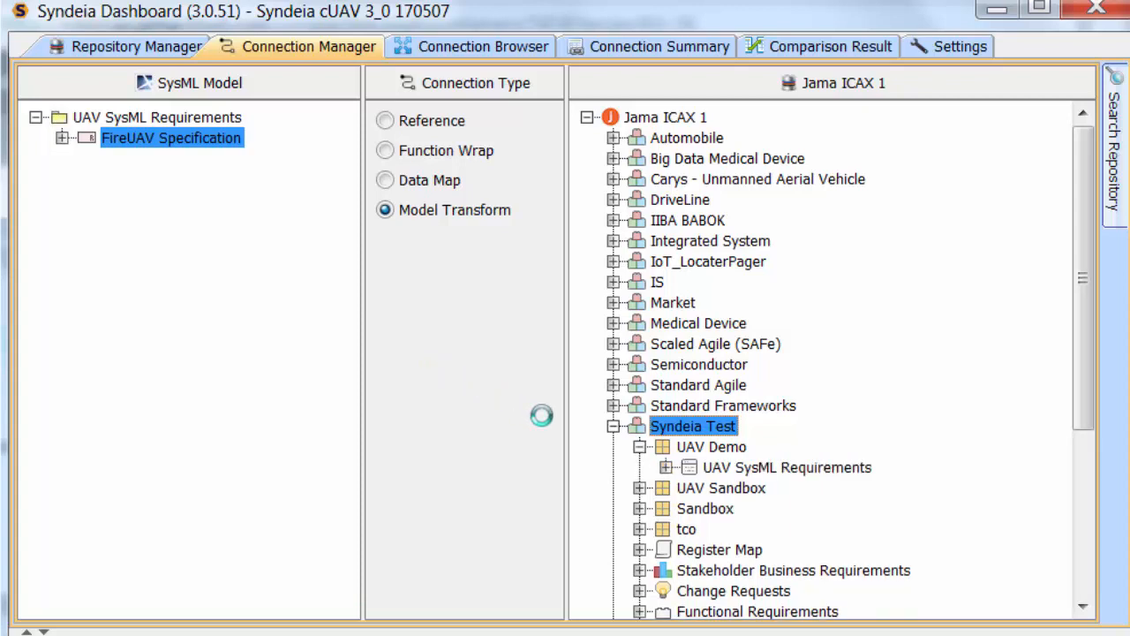
Expand UAV SysML Requirements under UAV Demo down to the children of Functional_Reqts and examine the generated Jama requirements
click(667, 469)
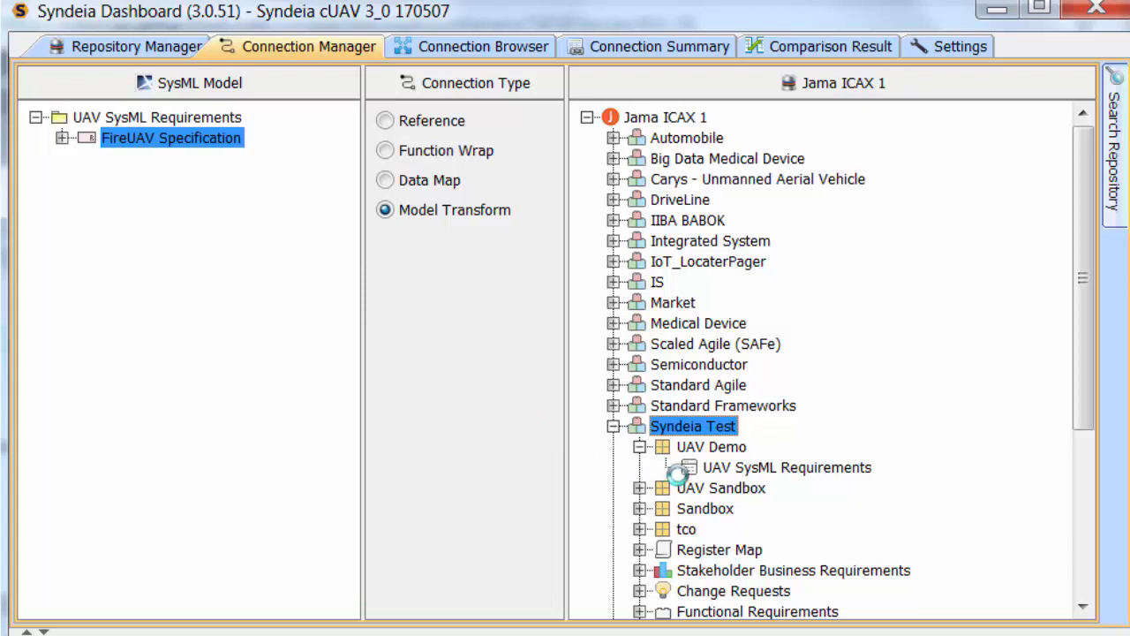
click(694, 488)
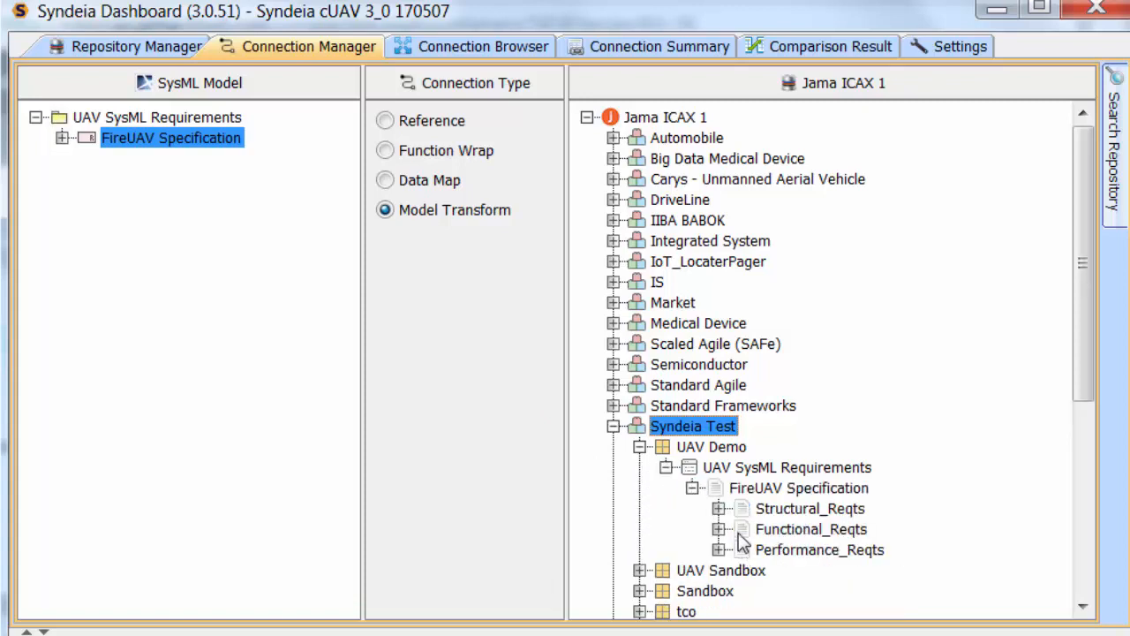
click(719, 529)
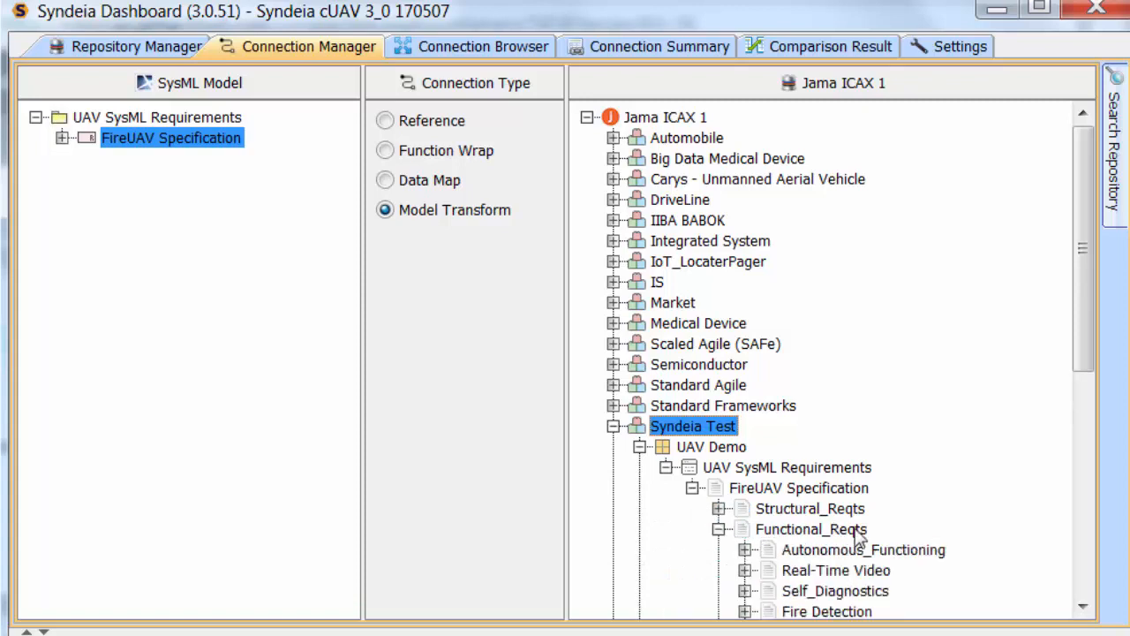
mouse_move(1086, 329)
mouse_down()
mouse_move(1099, 397)
mouse_move(1088, 420)
mouse_up()
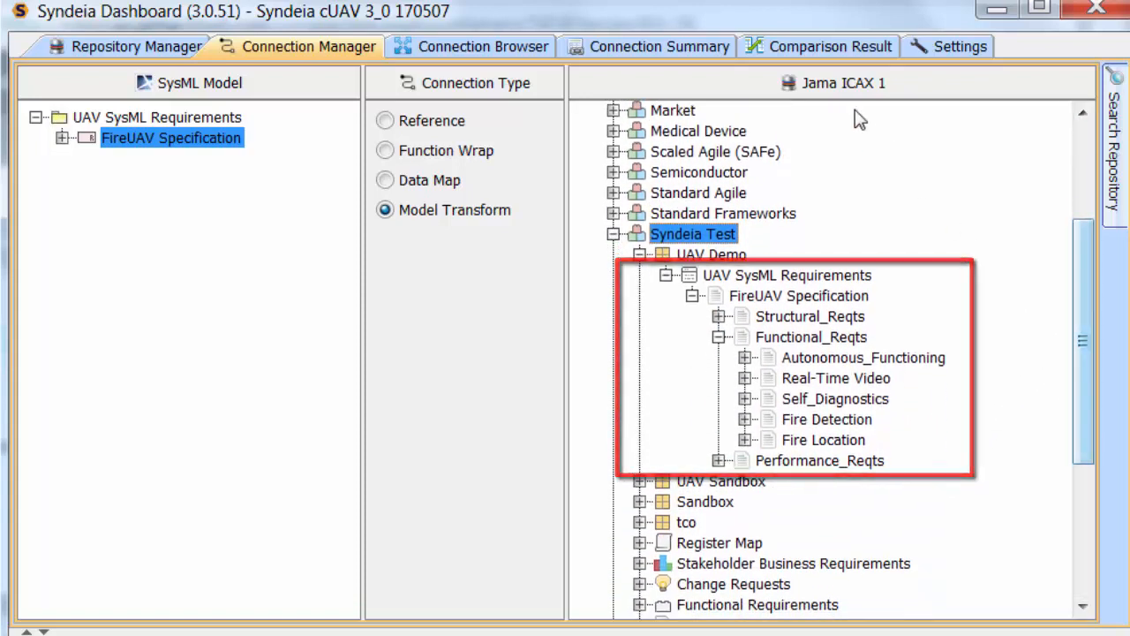
Refresh the connection summary and review the requirement connections that target the Jama ICAX 1 repository
click(717, 46)
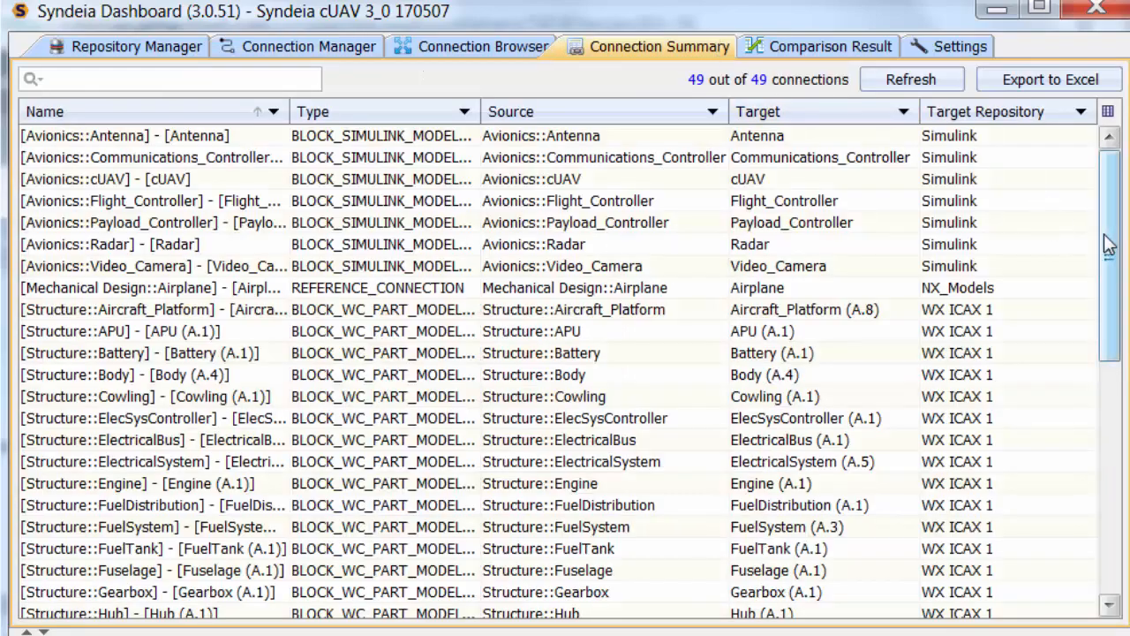
click(925, 79)
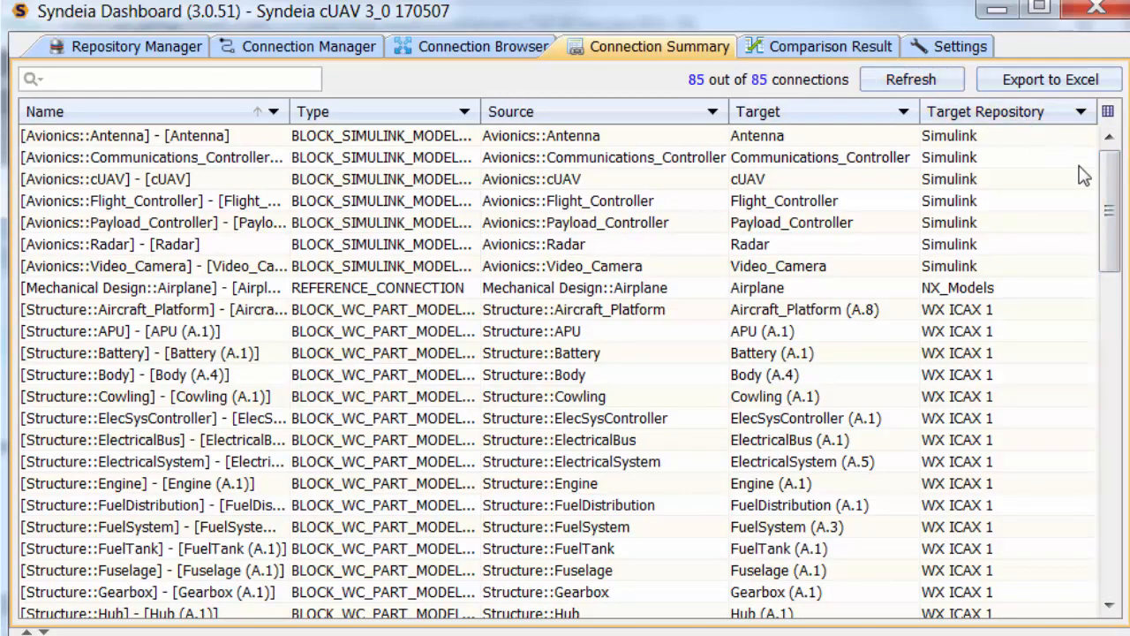
drag(1111, 199, 1111, 463)
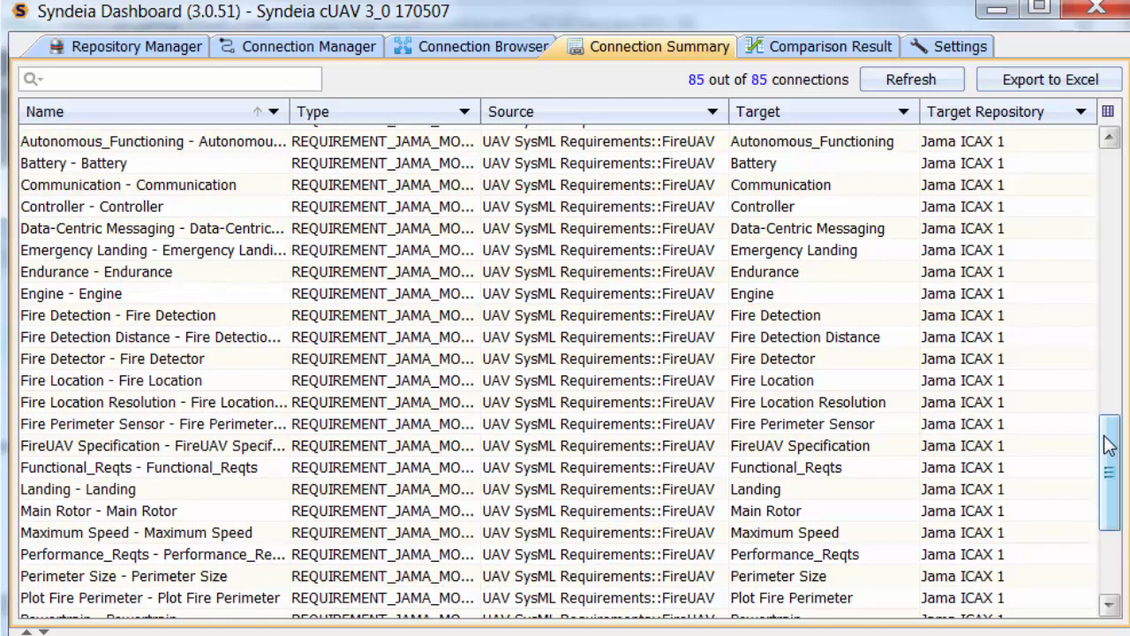
drag(1110, 444, 1113, 424)
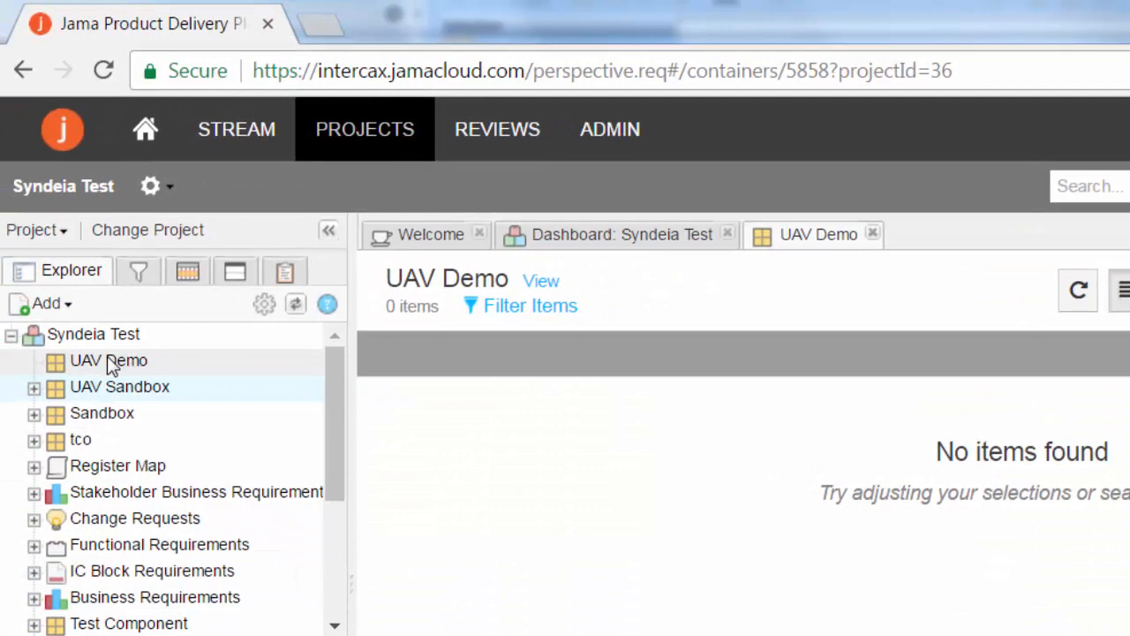
In the Jama web application, refresh the Syndeia Test project tree and expand UAV Demo and its UAV SysML Requirements set
click(296, 304)
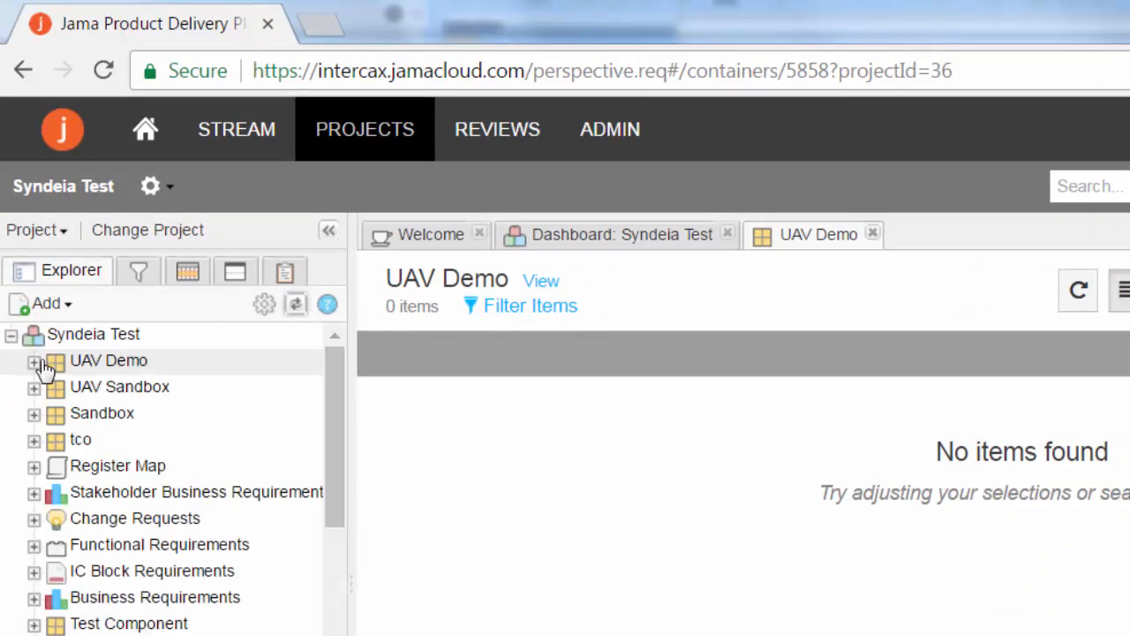
click(34, 360)
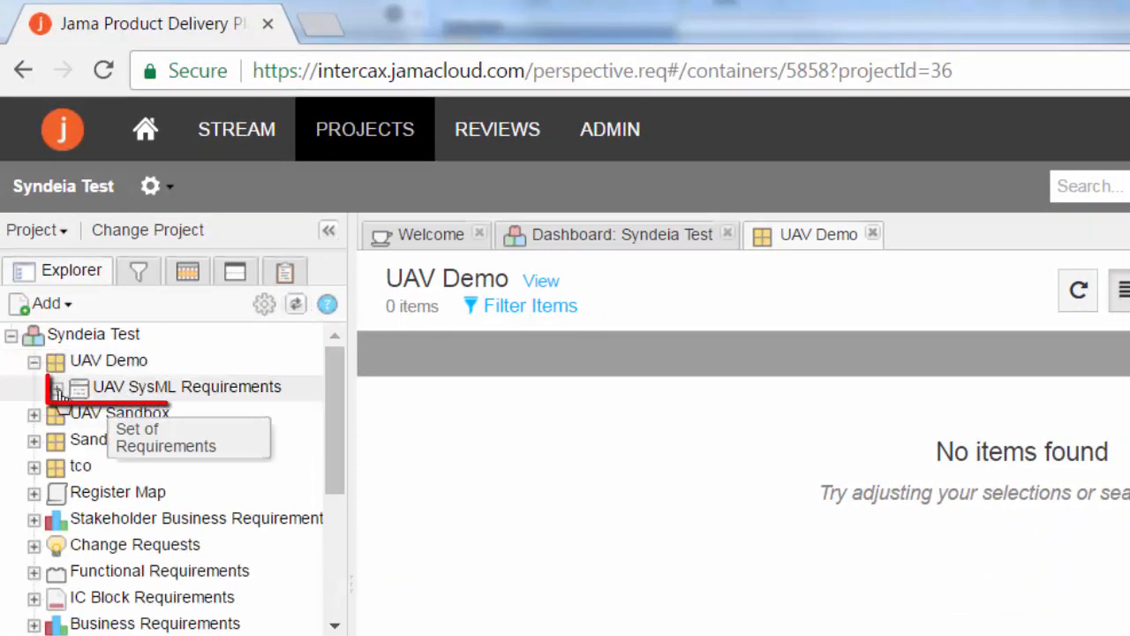
click(57, 387)
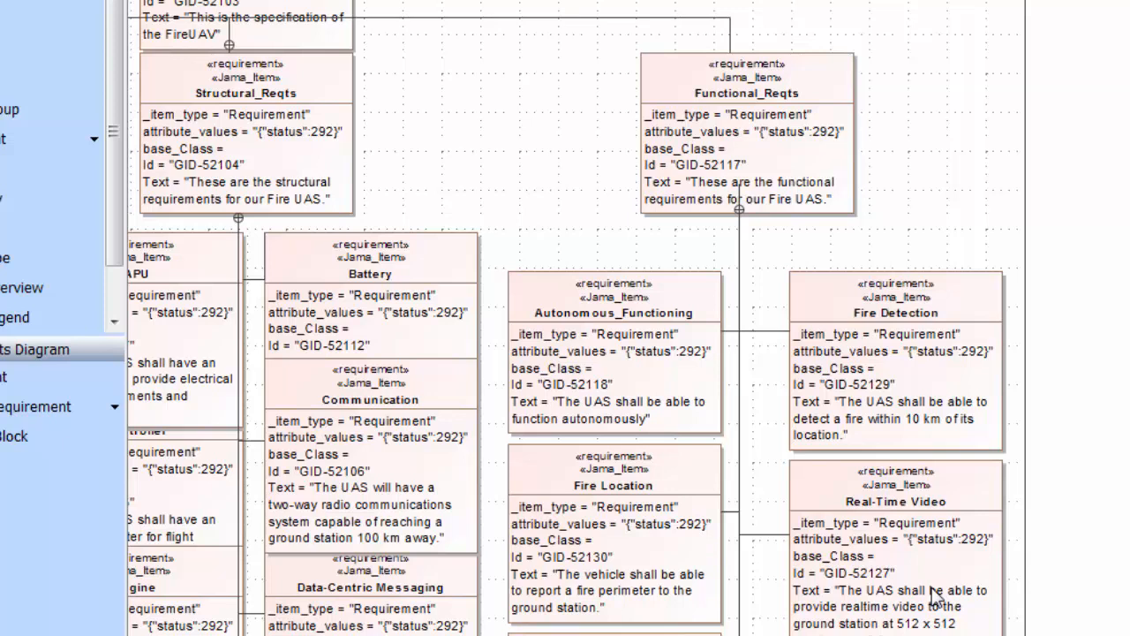
Change the detection distance in the text of the Fire Detection requirement on the SysML diagram to 15 km
double_click(890, 428)
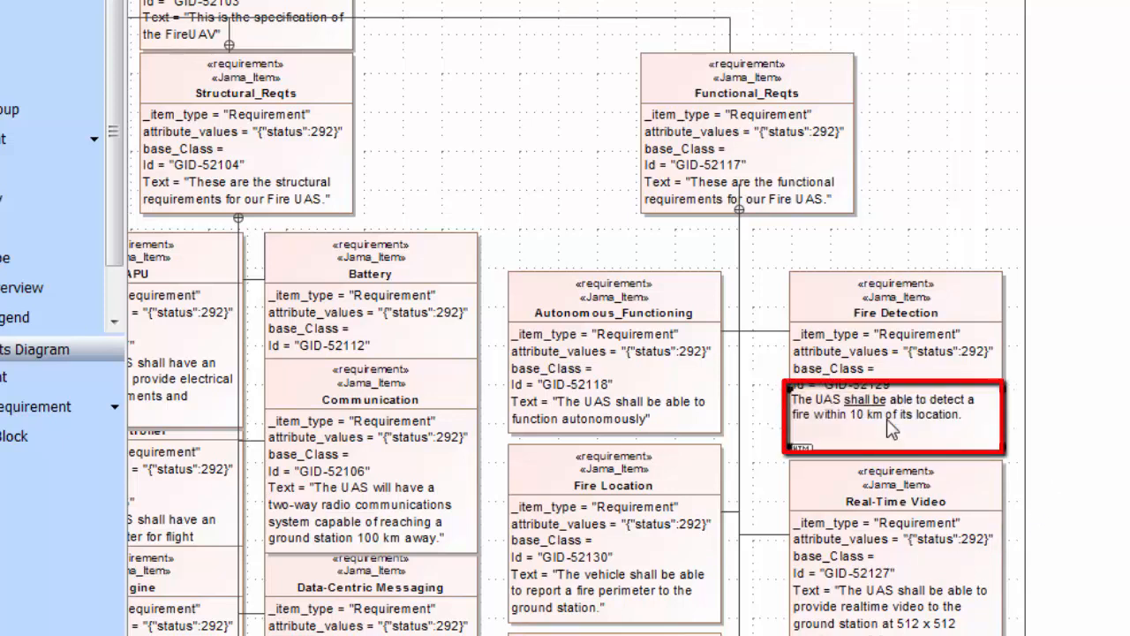
click(863, 414)
double_click(856, 413)
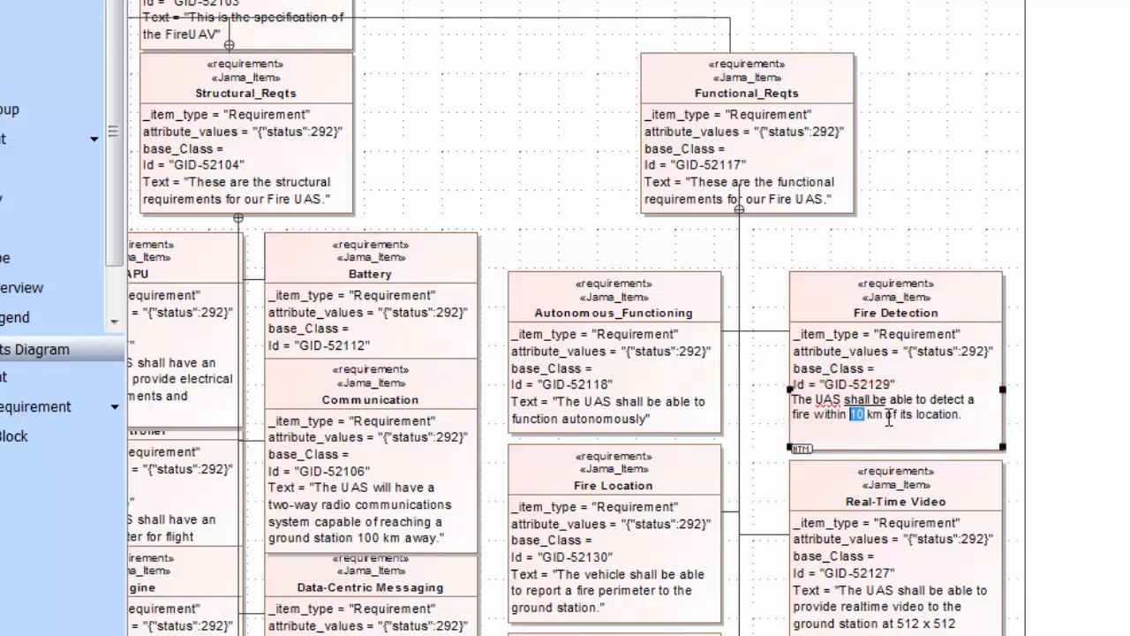
text(15)
Delete the Real-Time Video requirement under Functional_Reqts from the SysML model
click(909, 530)
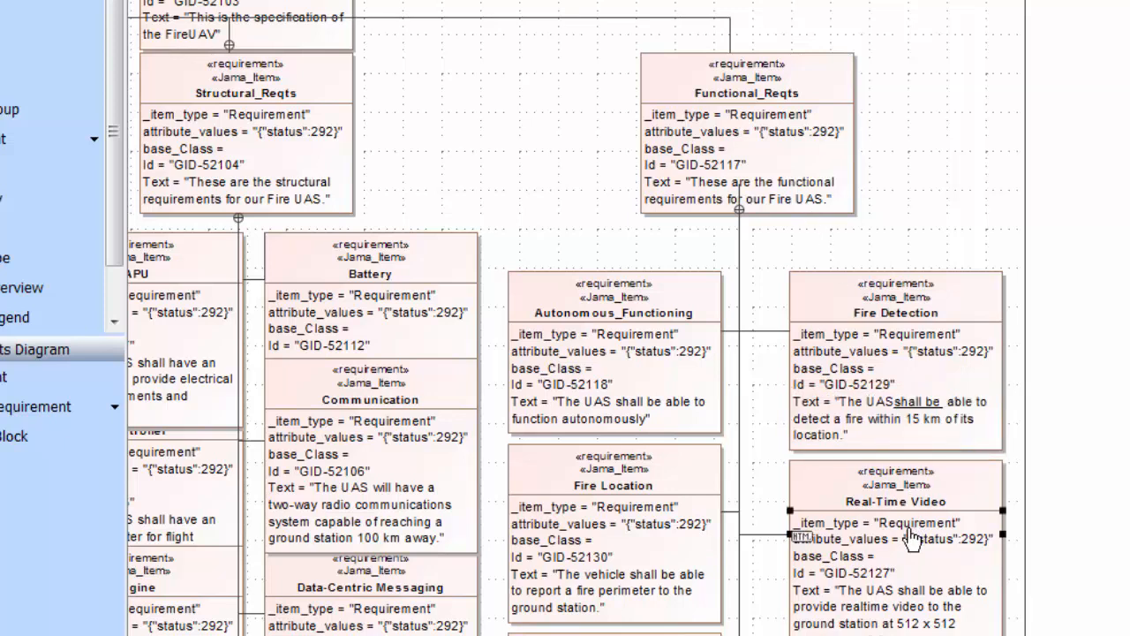
click(960, 480)
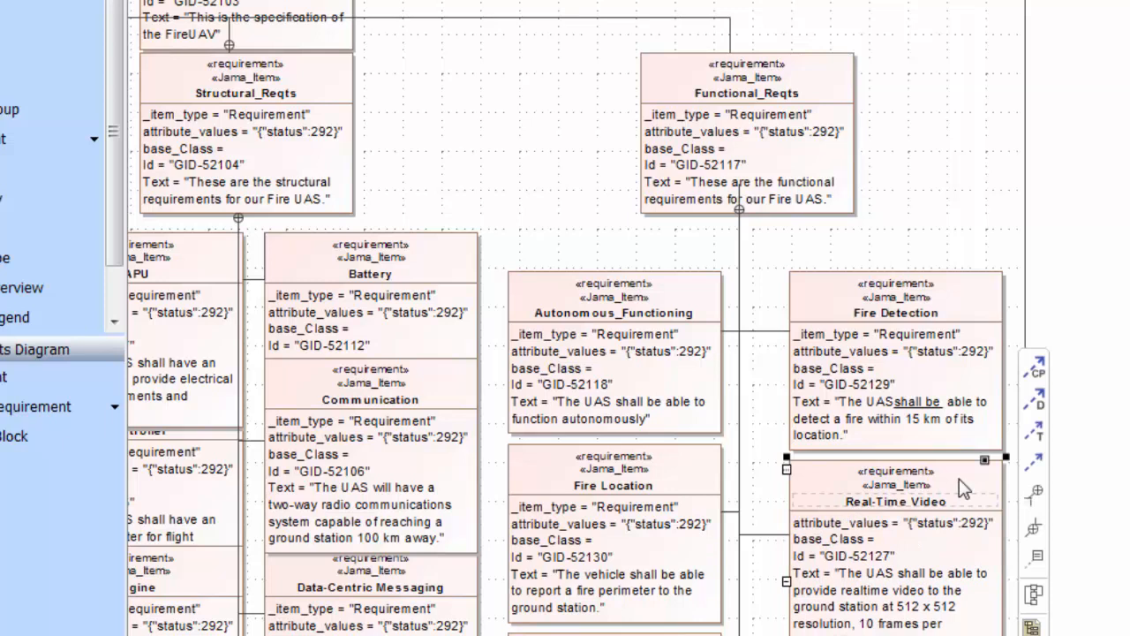
key(Delete)
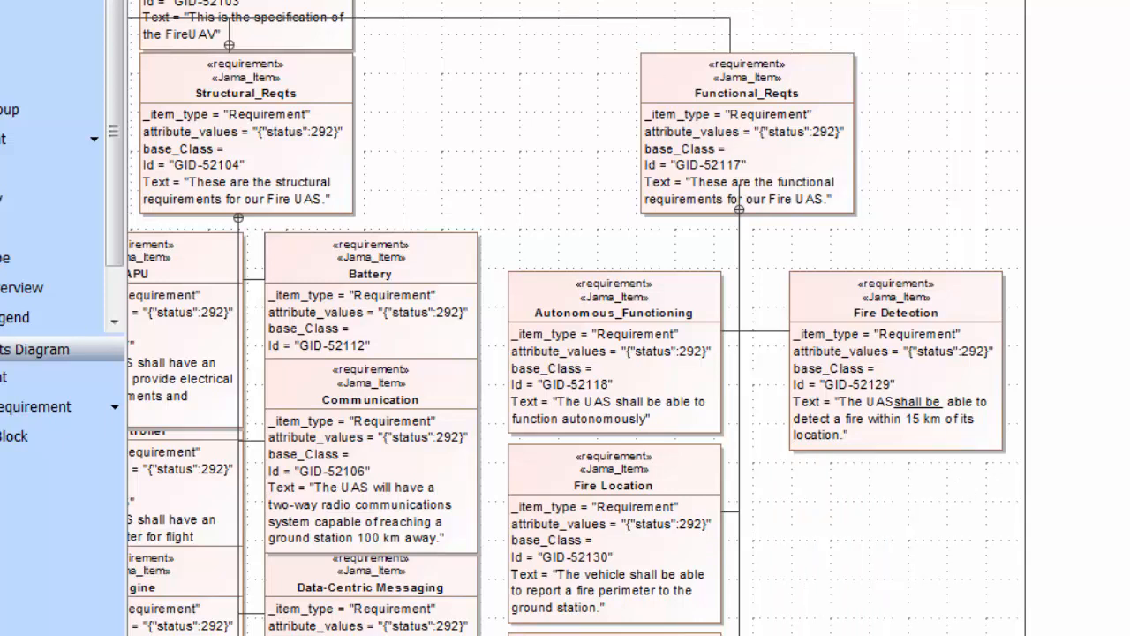
Switch to the Syndeia Dashboard and compare SysML and target for the single Functional_Reqts connection under FireUAV Specification
mouse_move(502, 634)
click(675, 629)
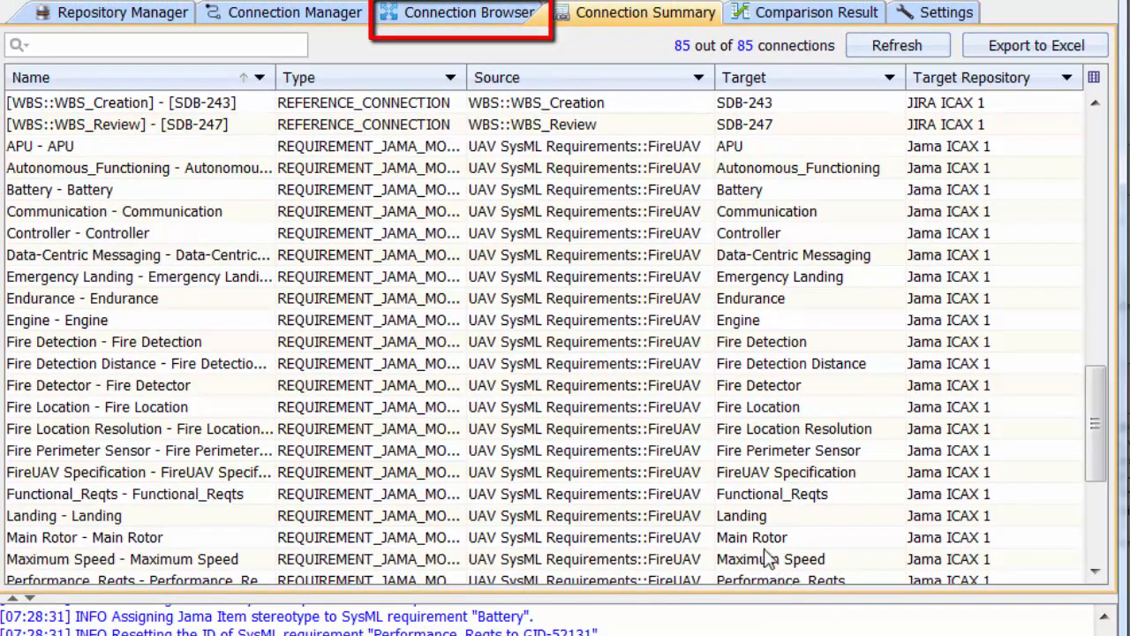
click(480, 20)
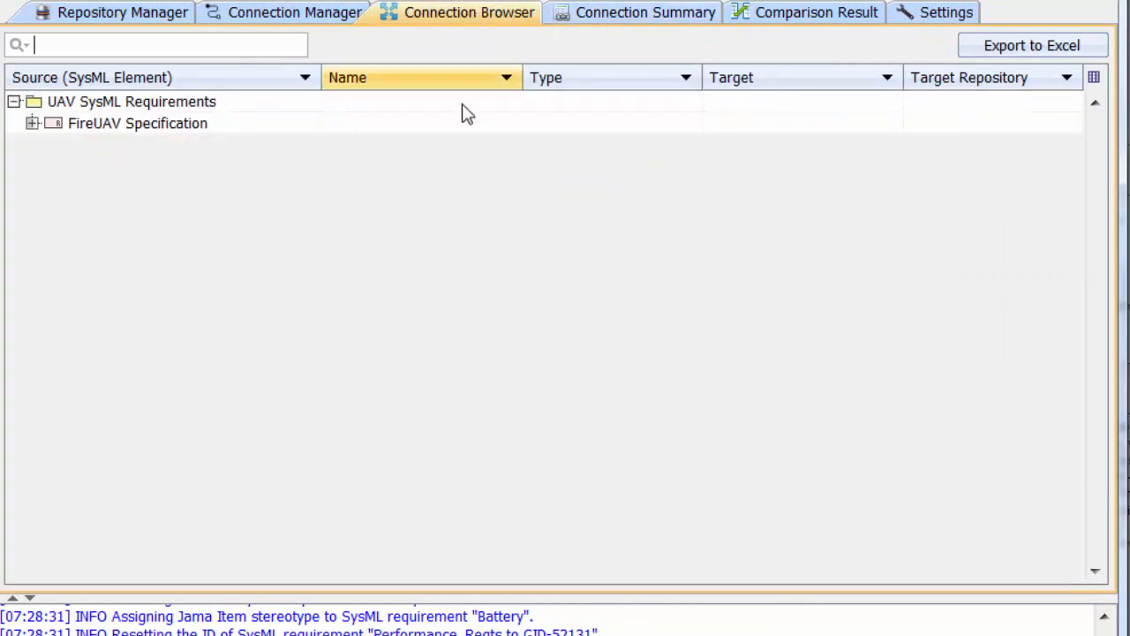
click(31, 124)
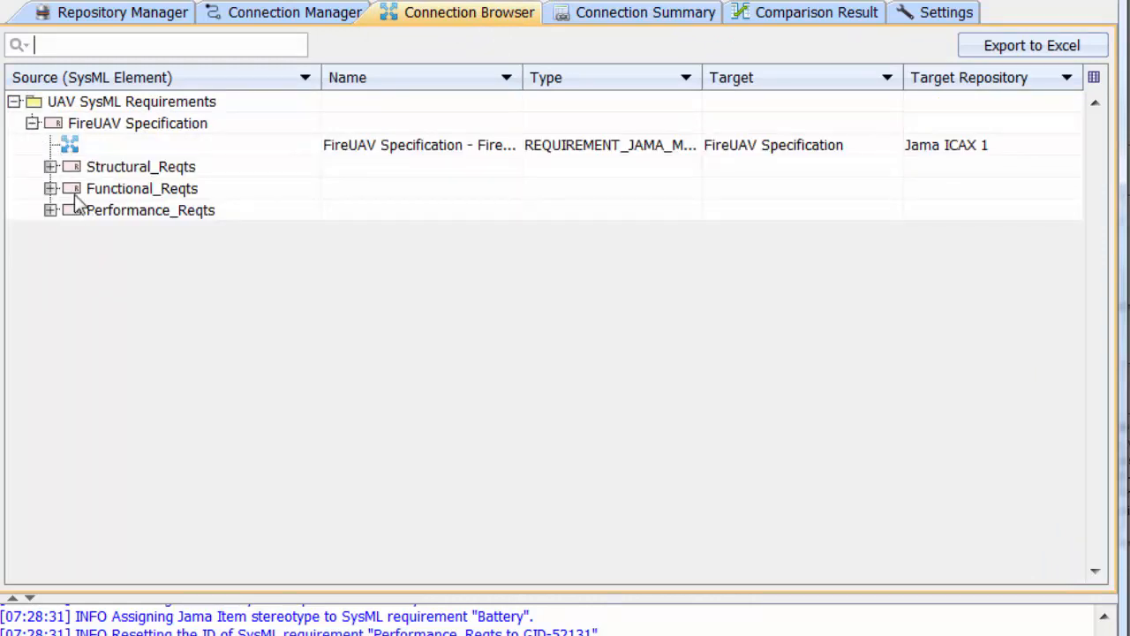
click(51, 188)
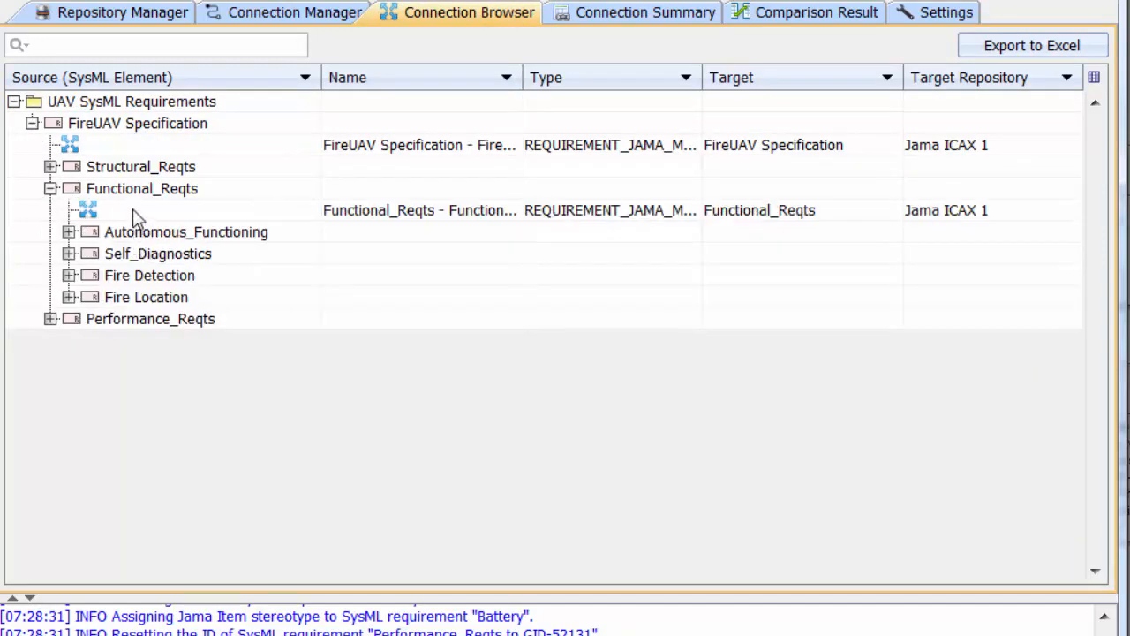
click(124, 211)
right_click(124, 210)
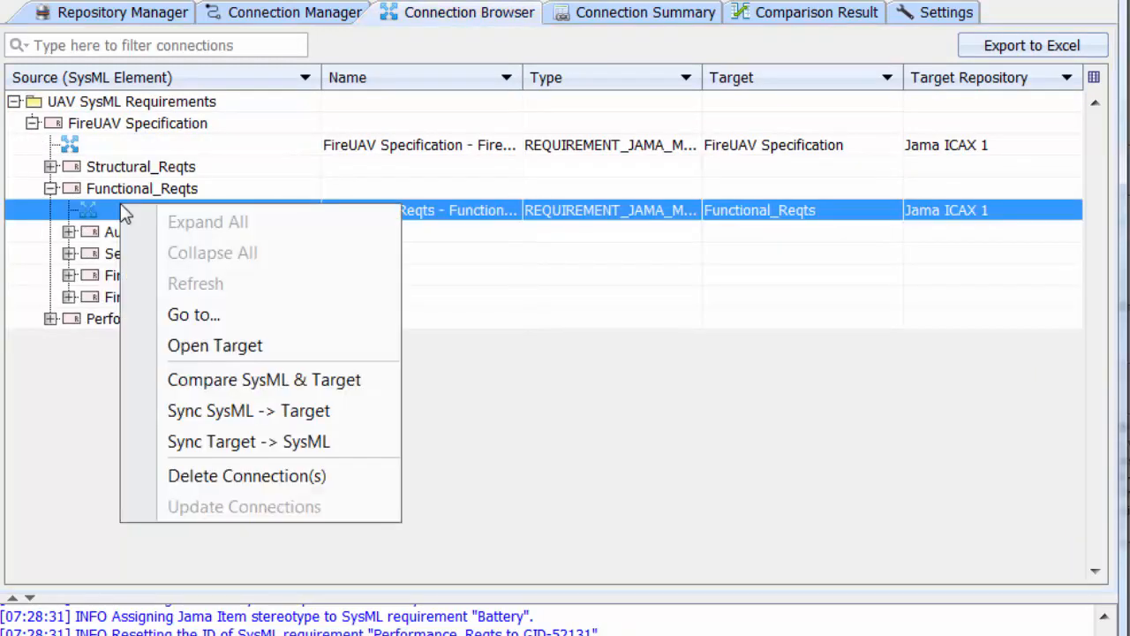
click(257, 379)
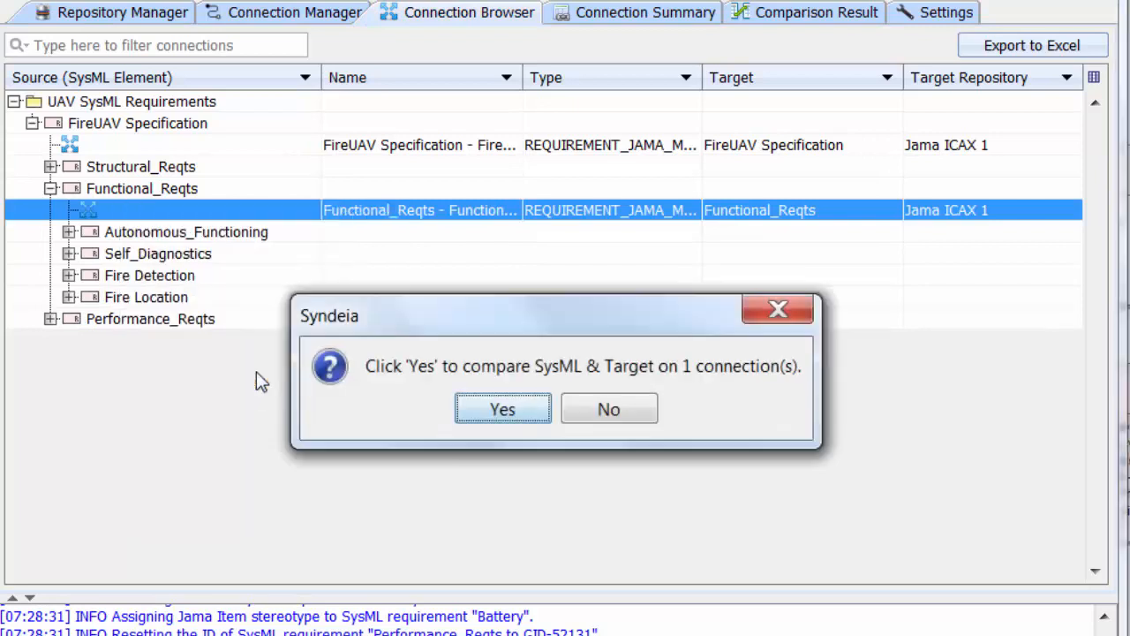
click(493, 415)
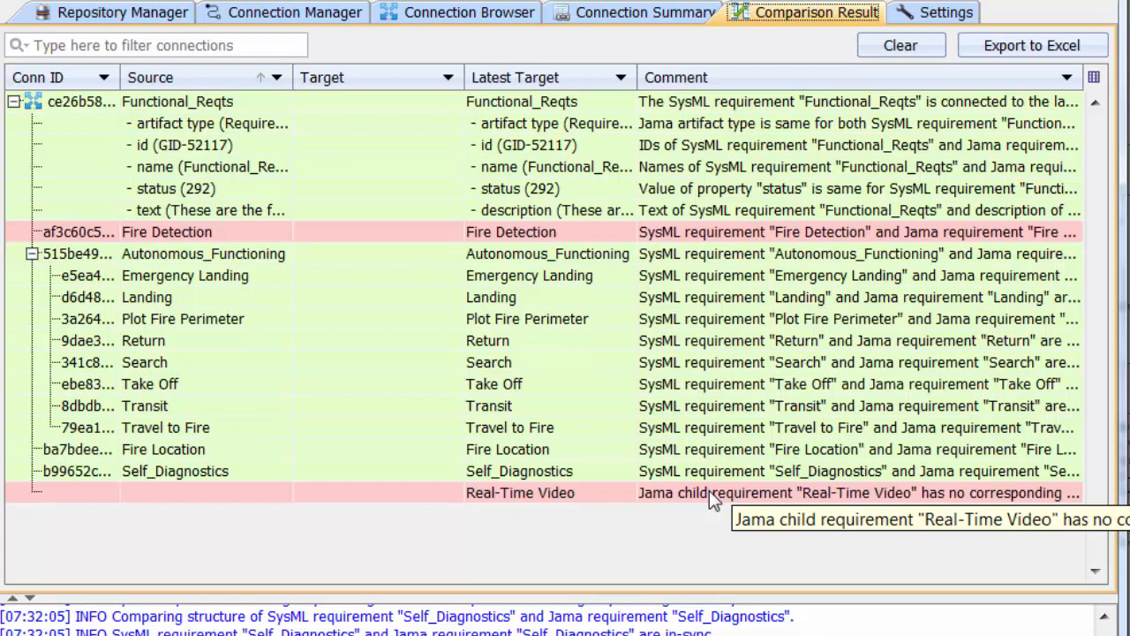
Compare SysML and target for the whole Functional_Reqts requirement including its children, and examine the attribute-level differences
click(510, 16)
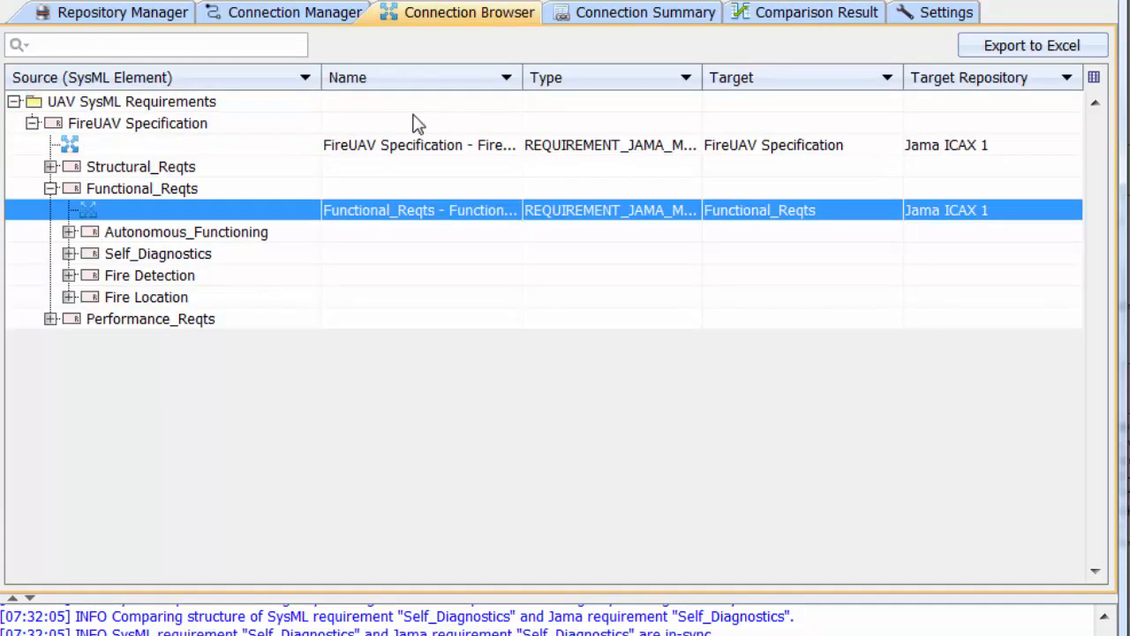
click(188, 191)
right_click(188, 191)
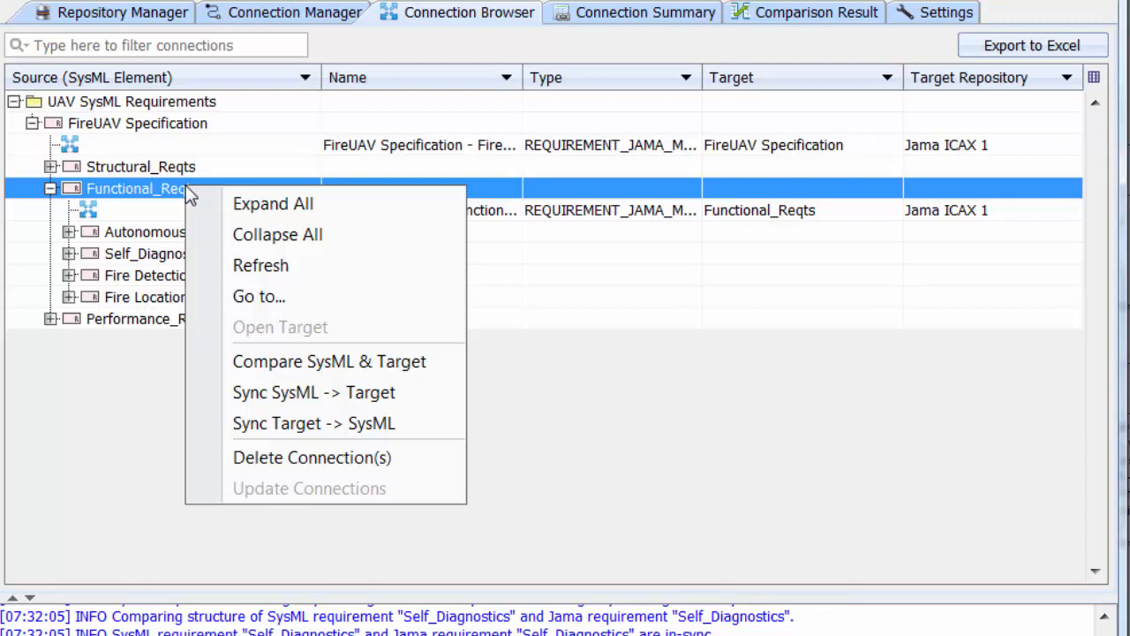
click(283, 361)
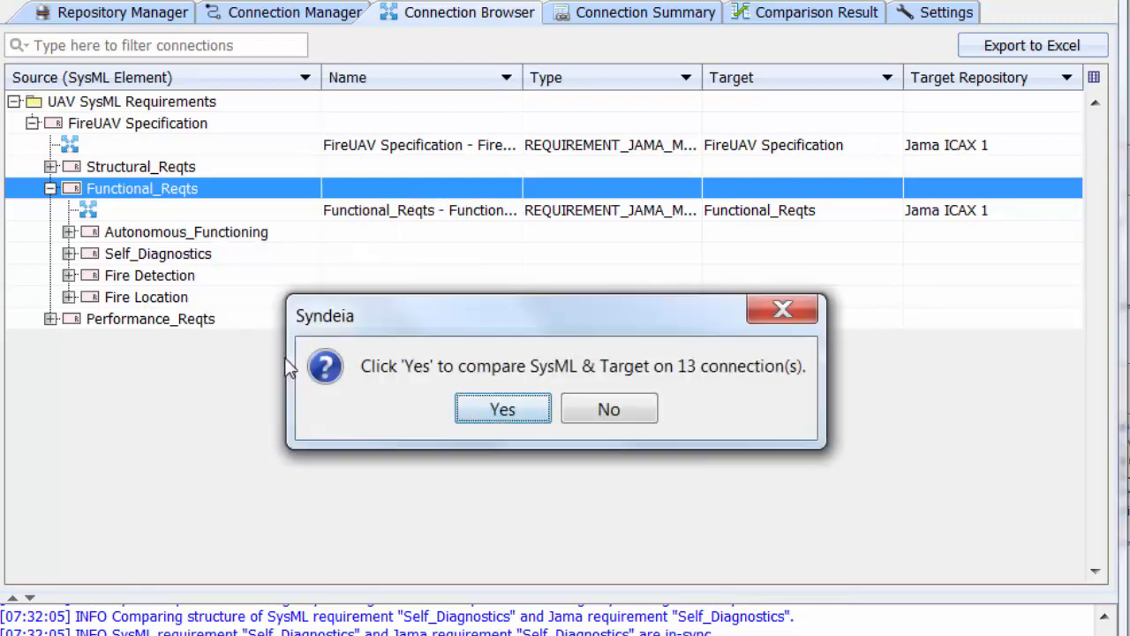
click(489, 420)
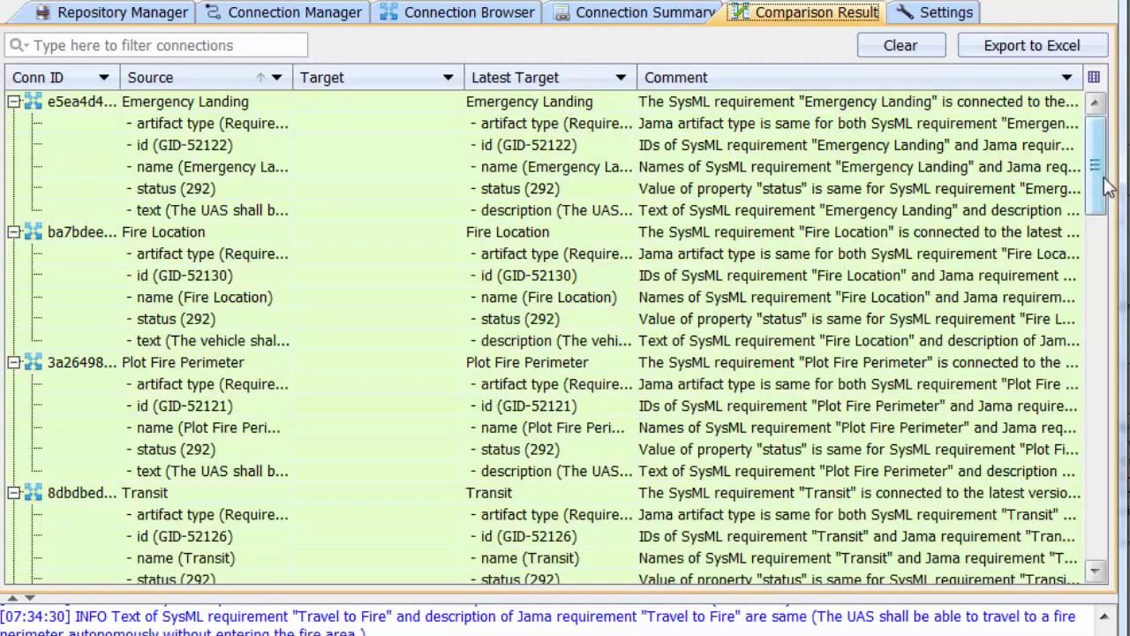
drag(1108, 185, 1079, 347)
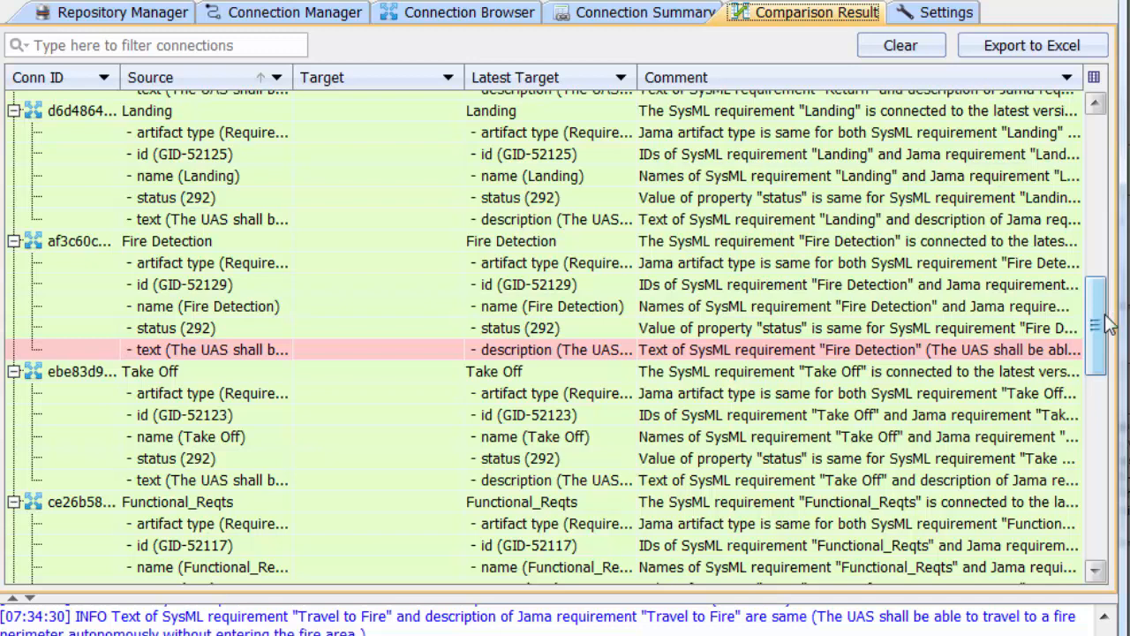
Sync the Fire Detection connection under Functional_Reqts from target to SysML
click(468, 12)
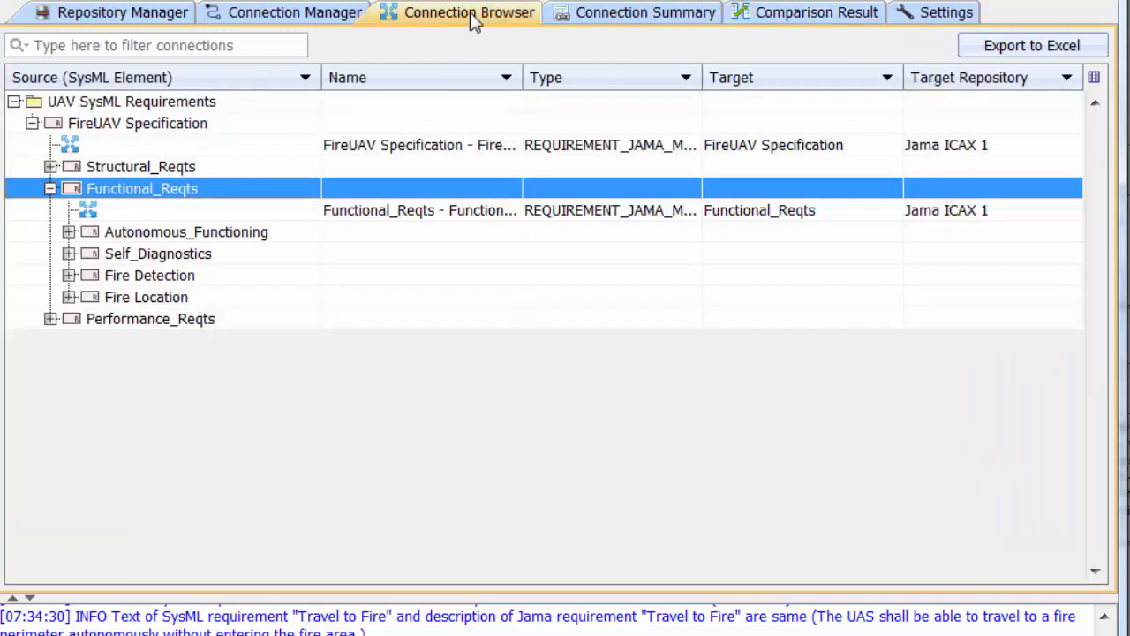
click(69, 274)
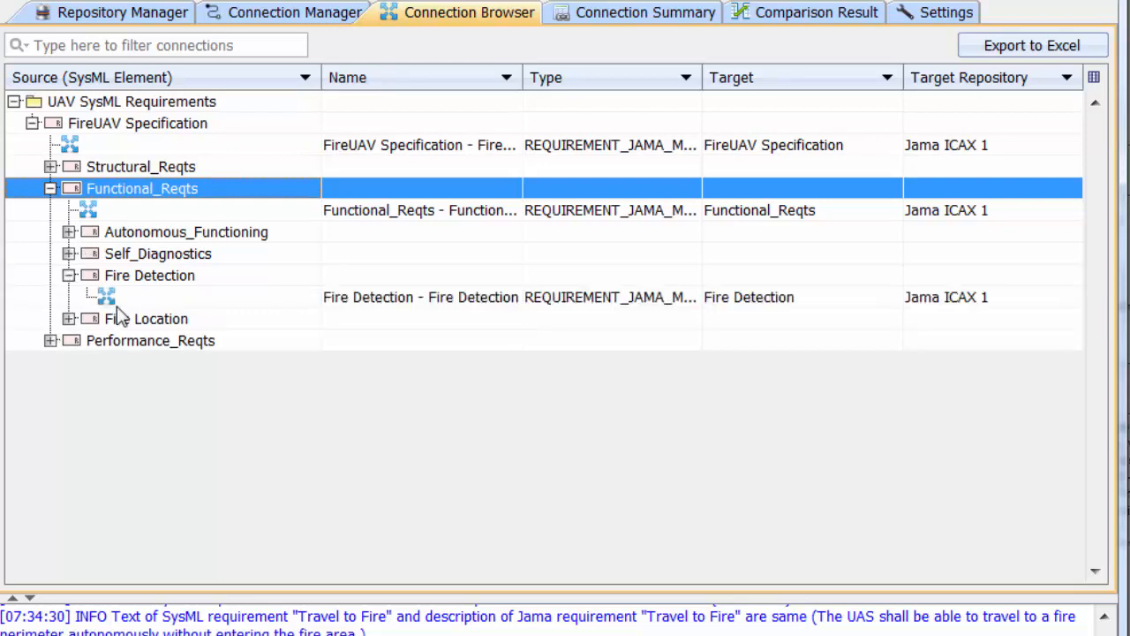
right_click(125, 299)
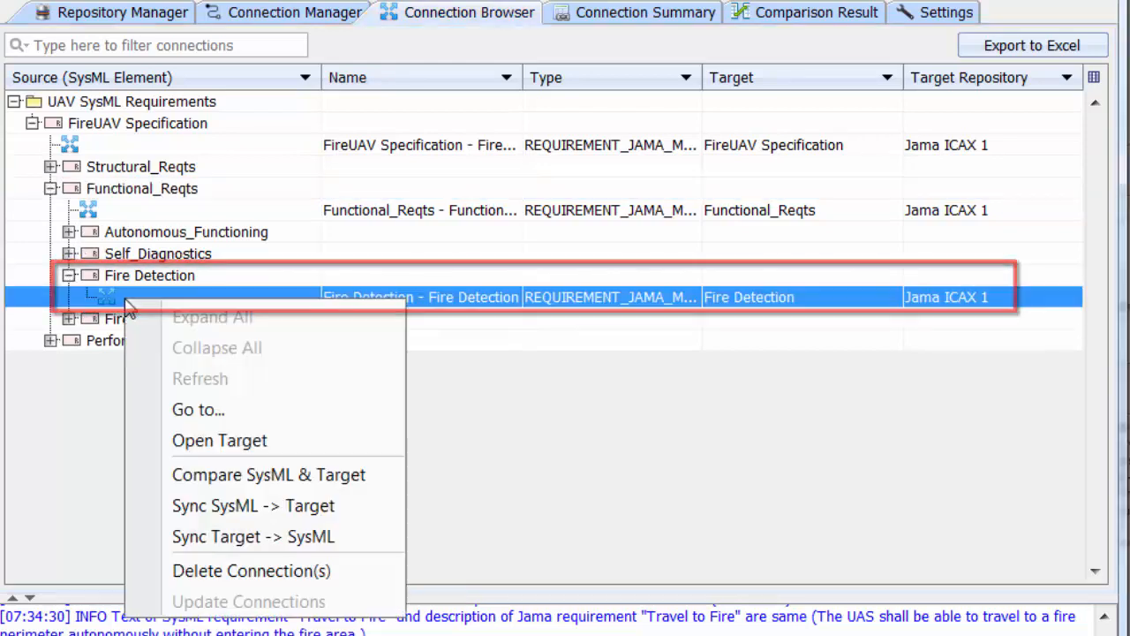
click(264, 536)
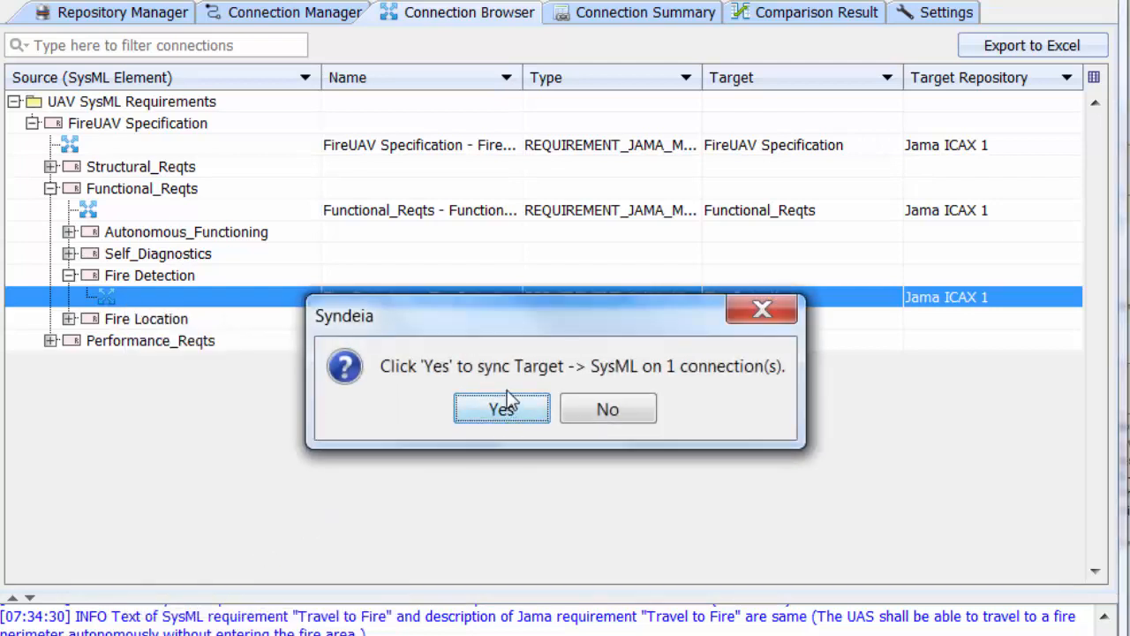
click(508, 412)
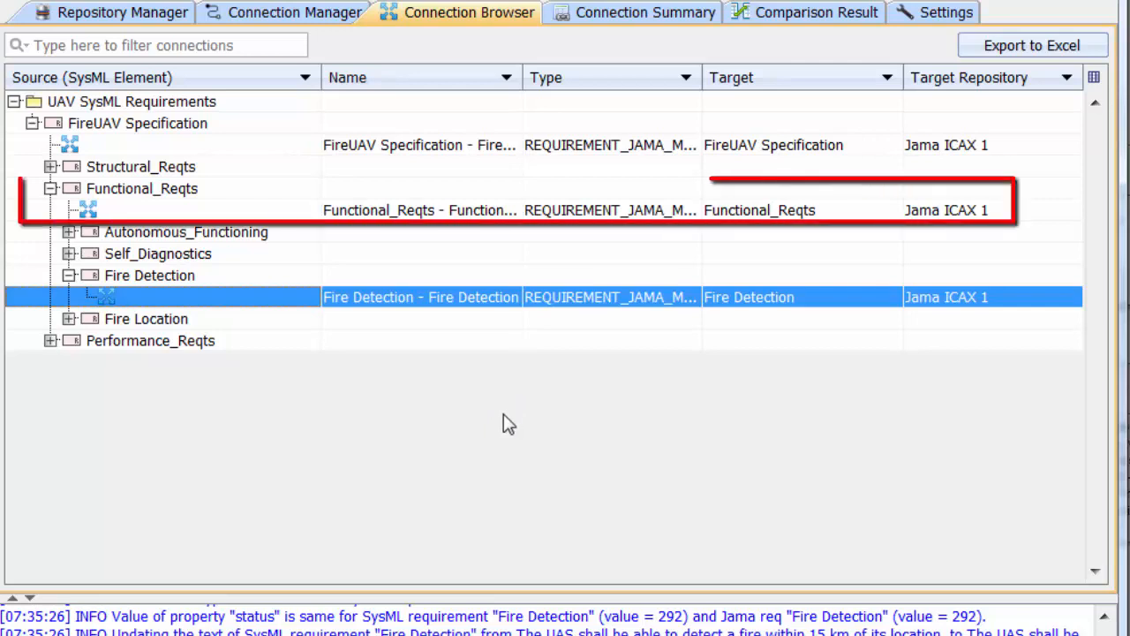
Sync the Functional_Reqts requirement's own connection from SysML to target
right_click(271, 213)
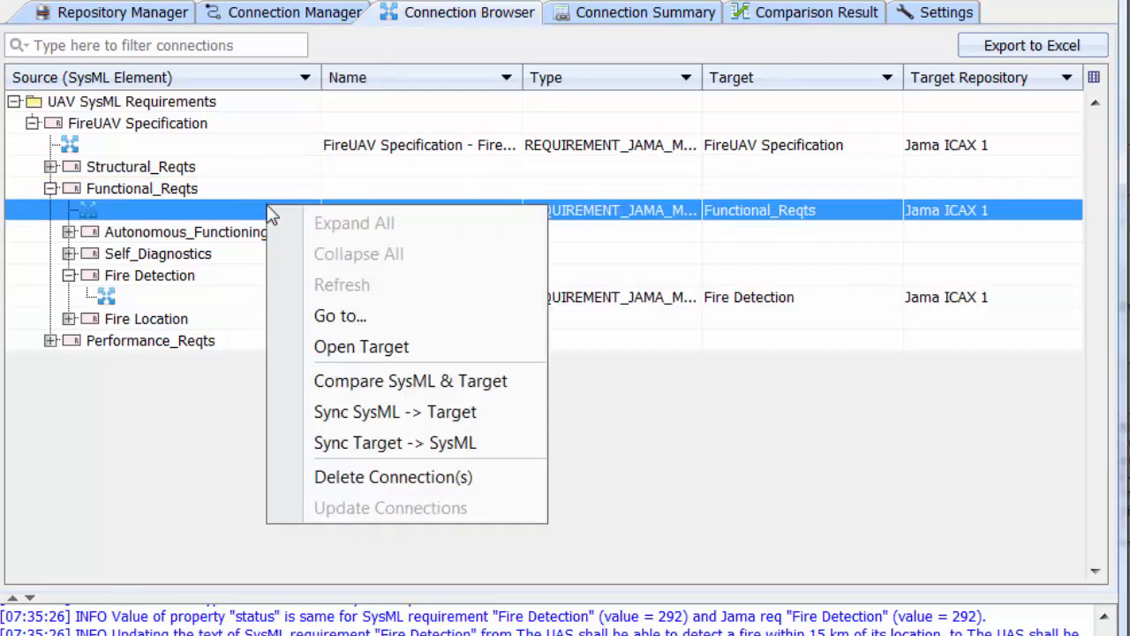
click(383, 415)
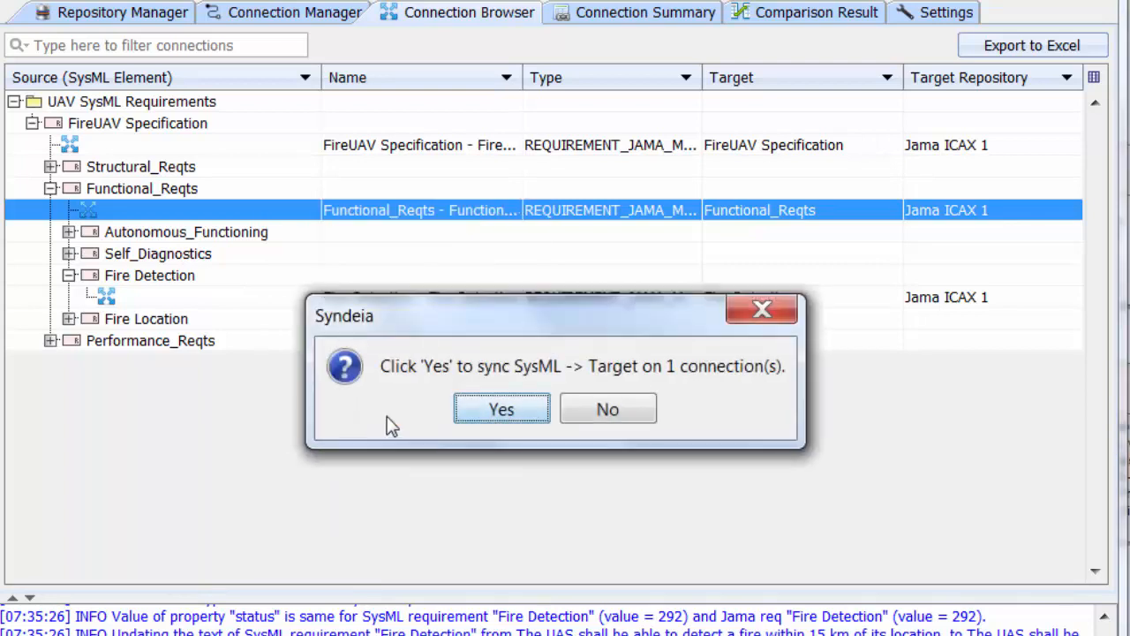
click(490, 407)
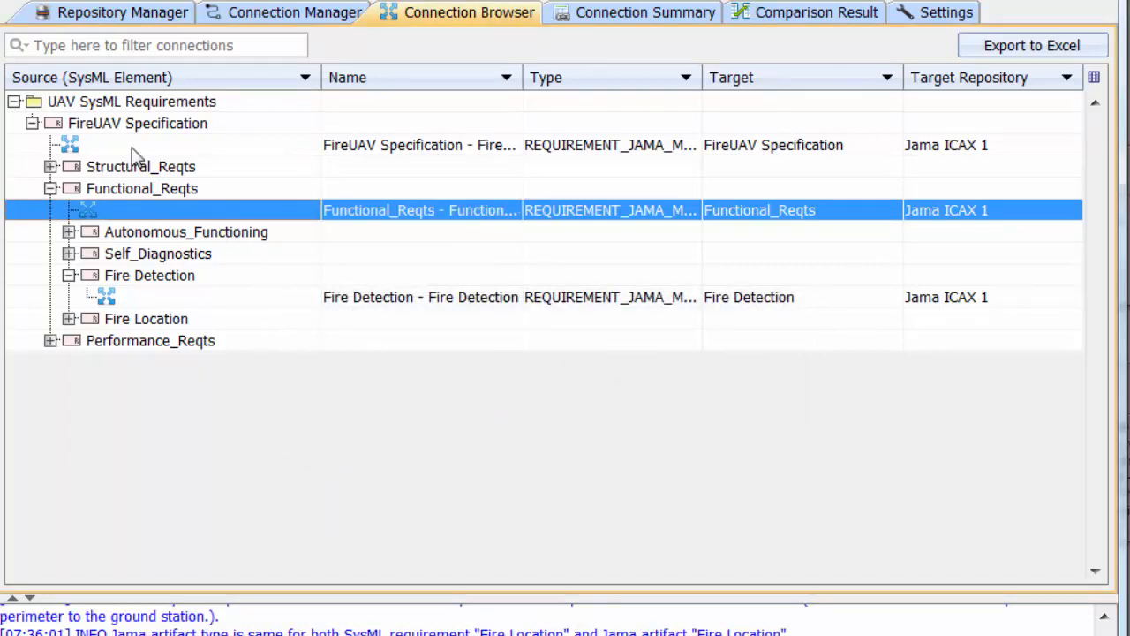
Compare SysML and target again for Functional_Reqts with all its children, and review the full comparison result for remaining differences
right_click(142, 188)
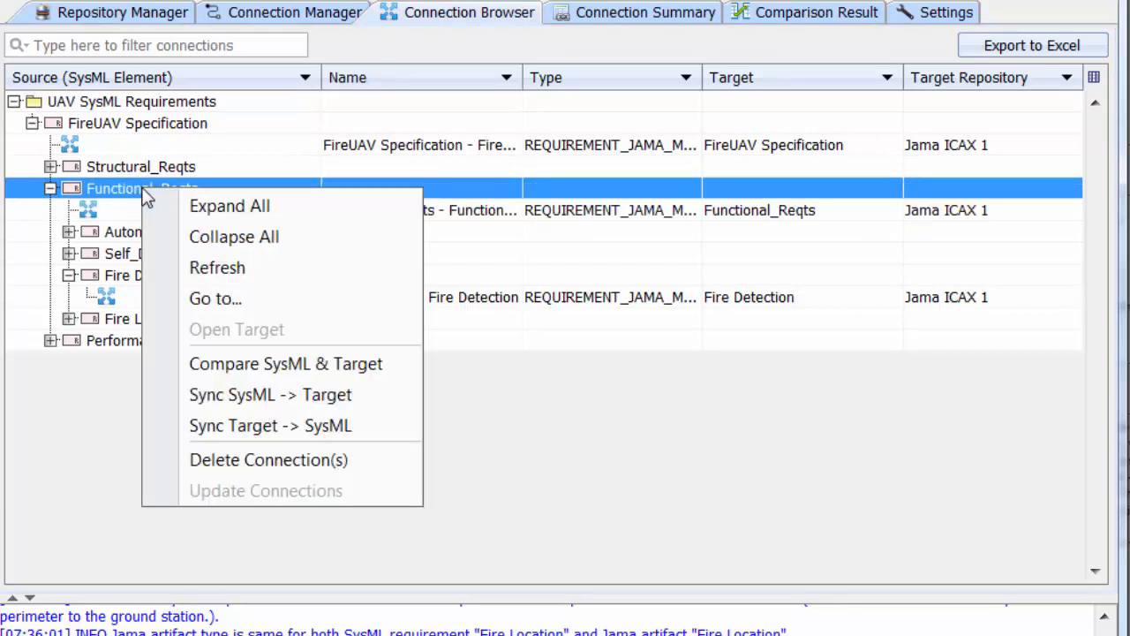
click(282, 367)
click(478, 411)
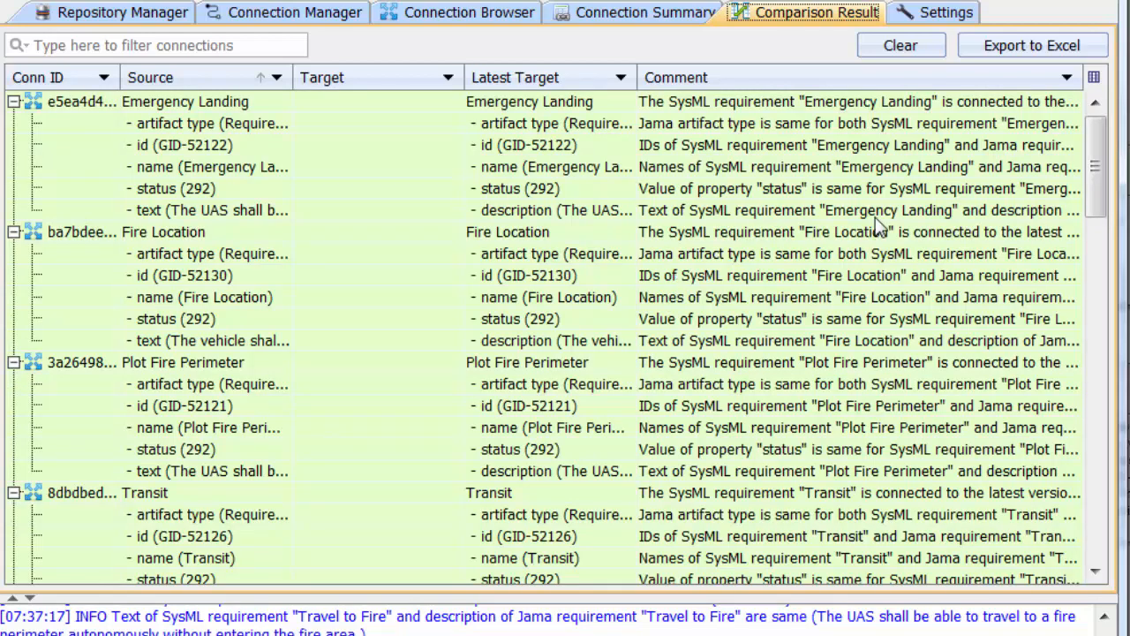
drag(1100, 166, 1114, 475)
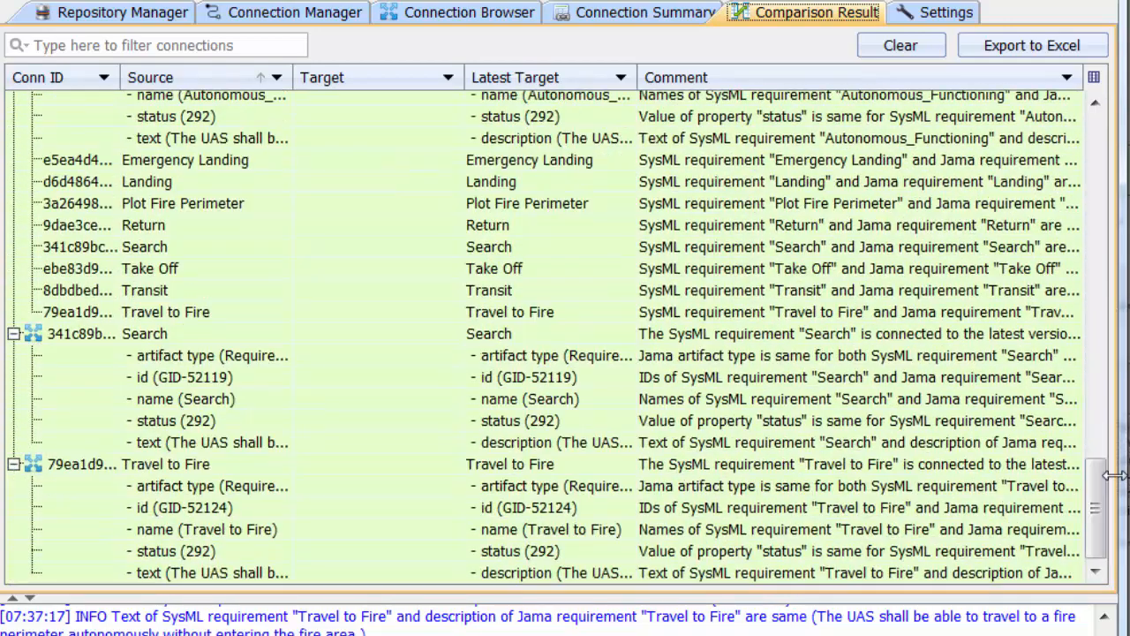